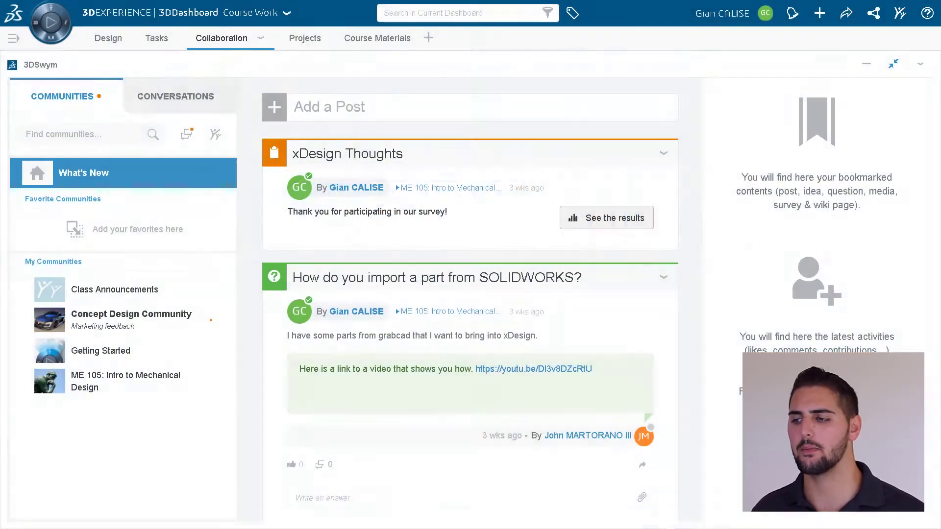
# Step: Drag Concept Design Community into Favorite Communities, then go back to the What's New feed
pyautogui.scroll(-2, 532, 306)
pyautogui.scroll(-5, 532, 306)
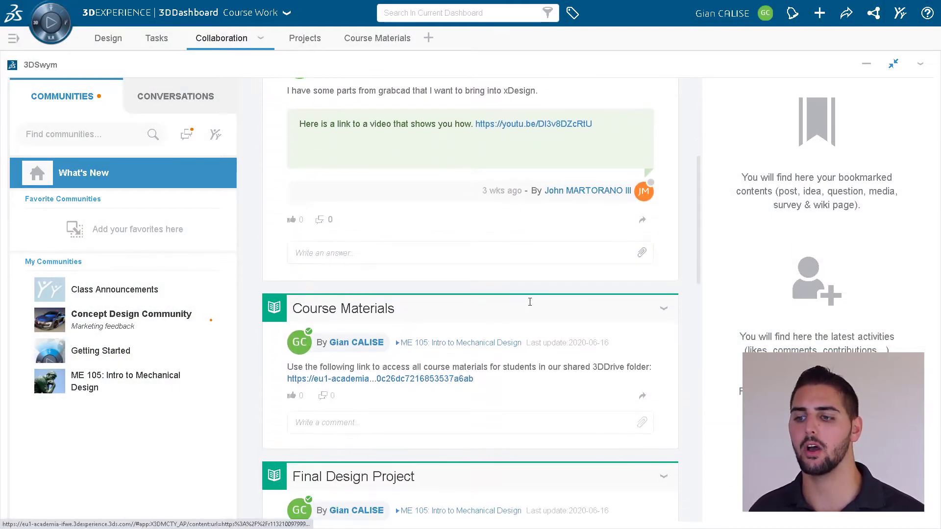
pyautogui.scroll(6, 530, 301)
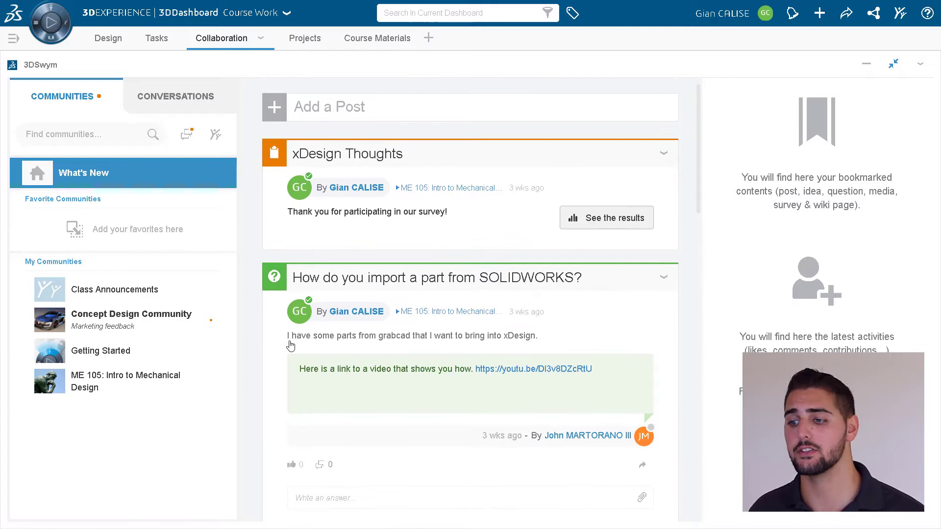
pyautogui.click(135, 327)
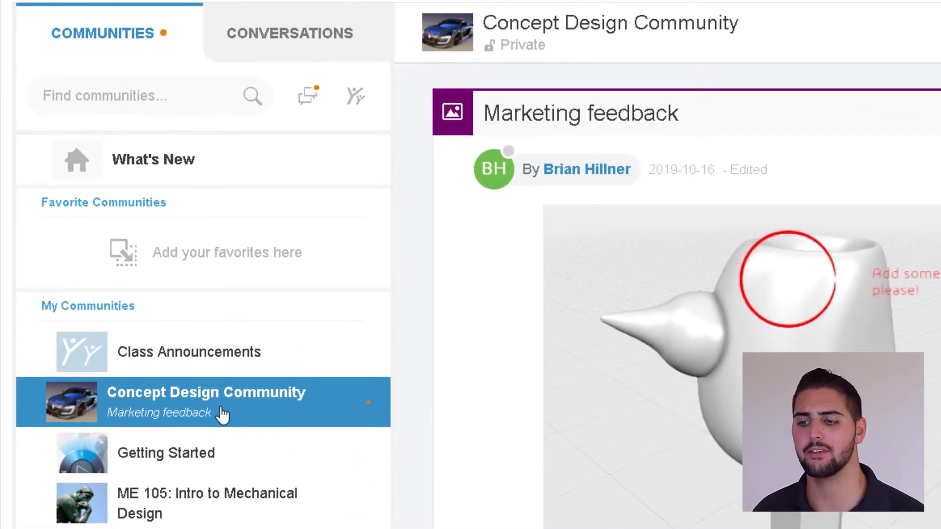
pyautogui.moveTo(220, 409); pyautogui.dragTo(224, 258)
pyautogui.moveTo(225, 258)
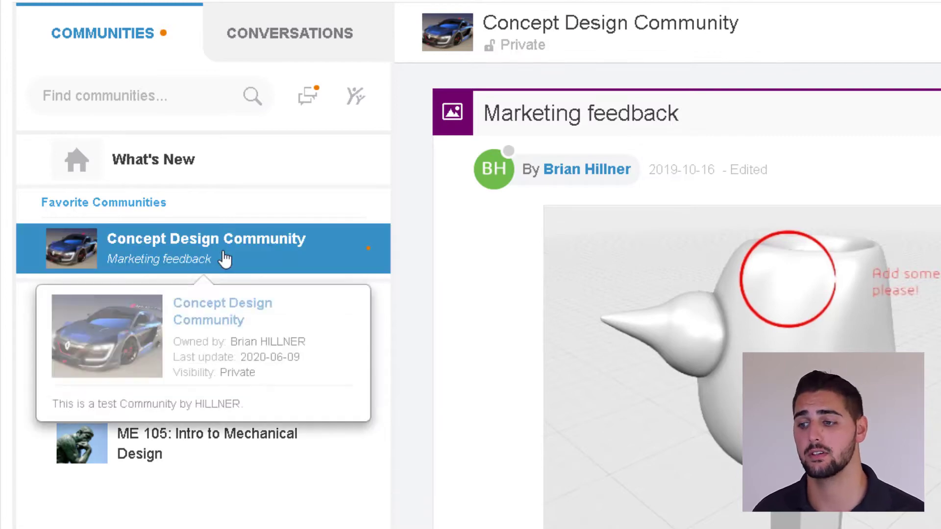
pyautogui.click(215, 180)
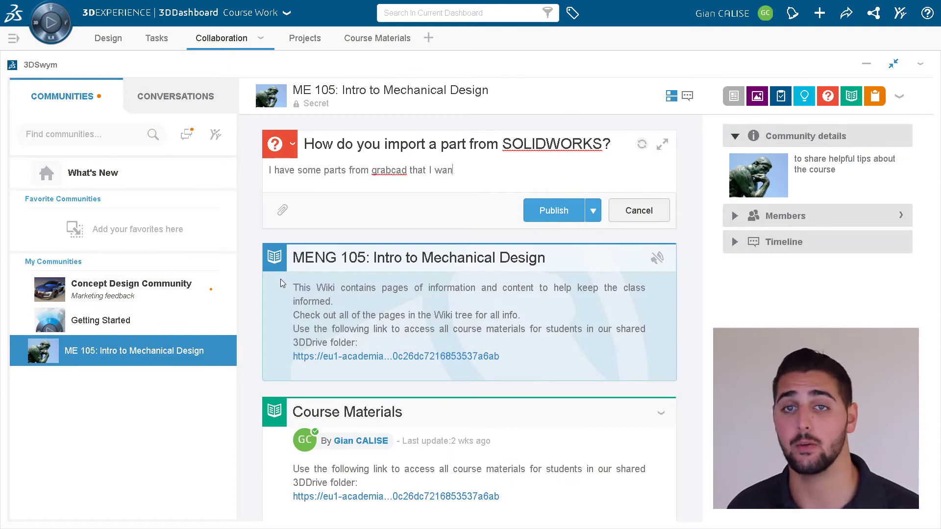
# Step: Publish the GrabCAD-to-xDesign import question, validate its video-link reply, and filter the feed to questions
pyautogui.write('t to bring into xDesign.')
pyautogui.click(554, 210)
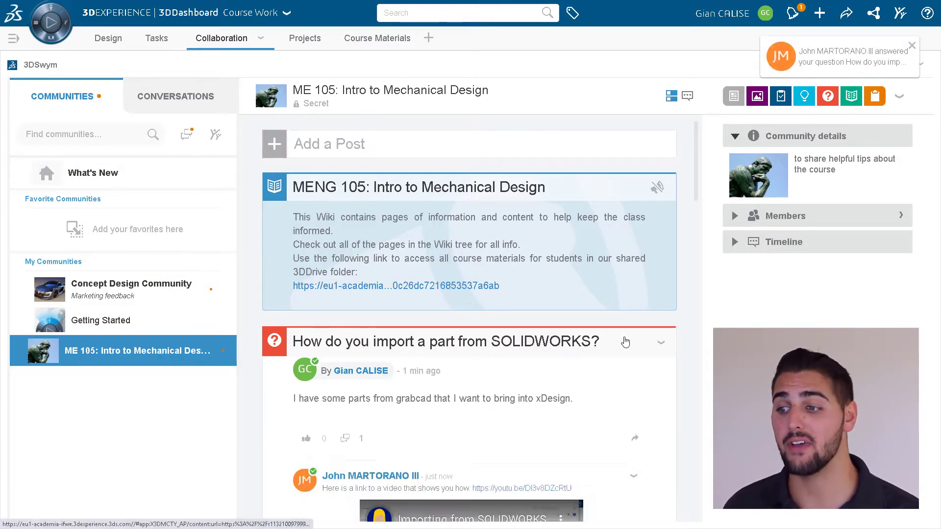
pyautogui.click(441, 338)
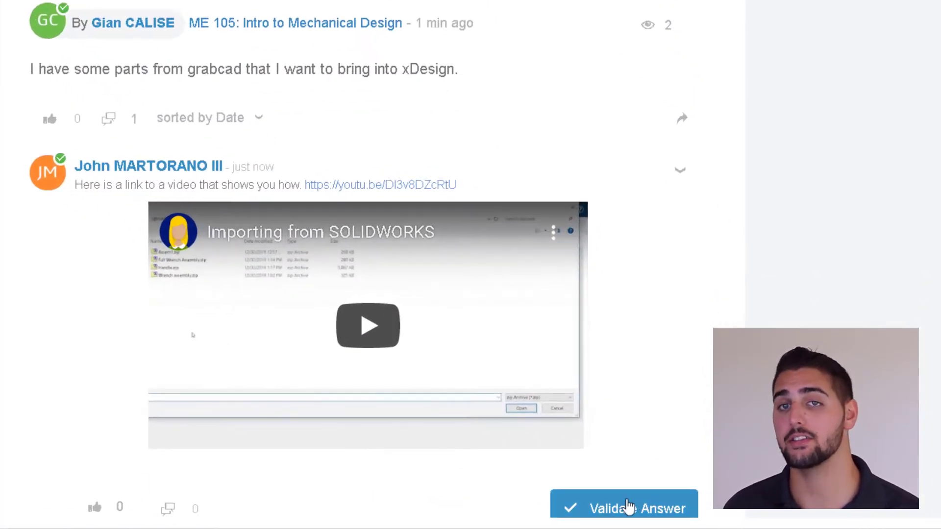
pyautogui.click(638, 515)
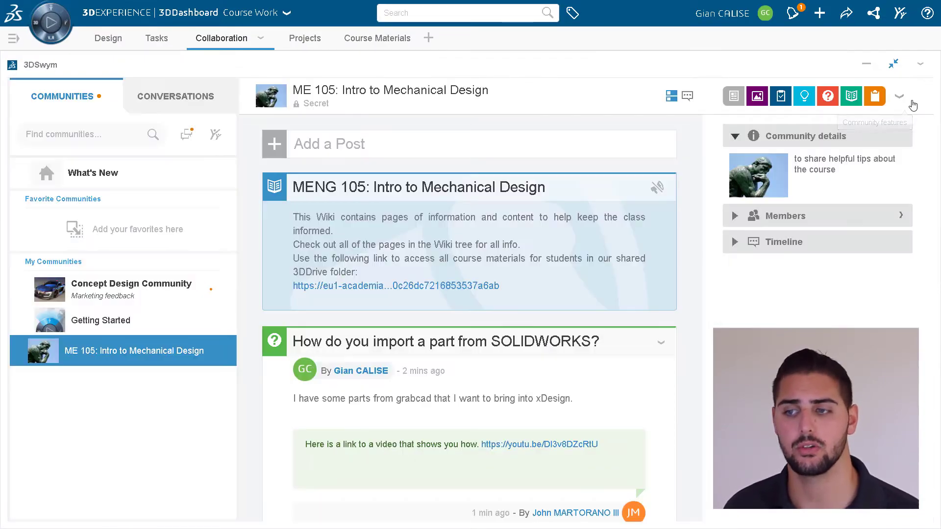
pyautogui.click(890, 171)
pyautogui.click(827, 96)
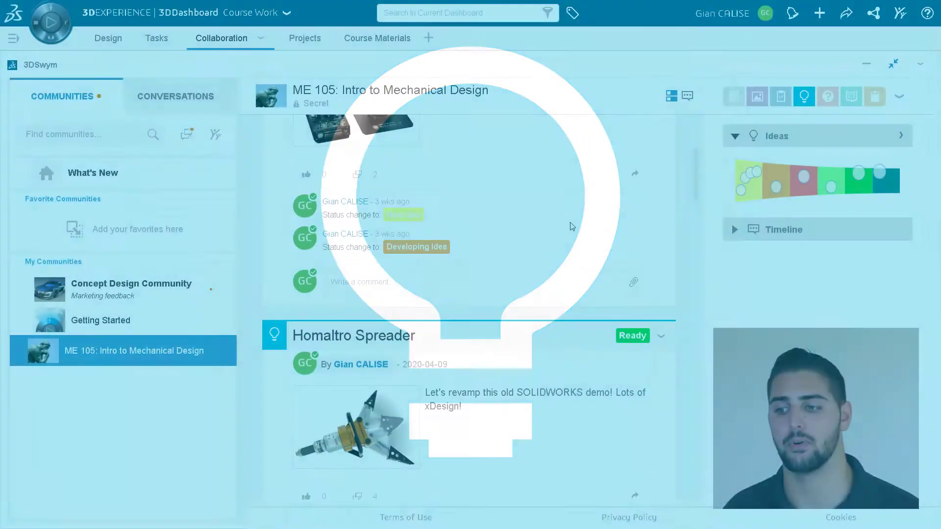
# Step: Set the Blender idea's current status to Creating Dataset
pyautogui.scroll(-8, 571, 225)
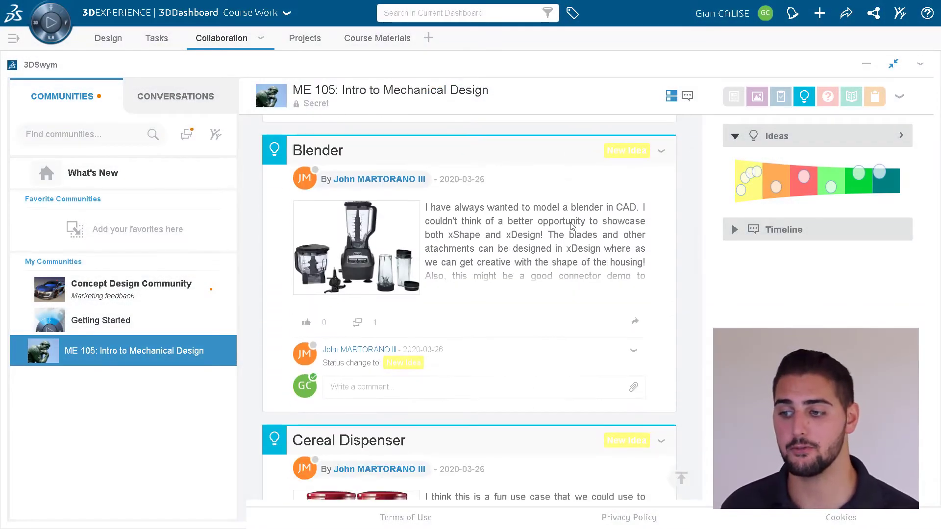
pyautogui.click(498, 151)
pyautogui.click(412, 229)
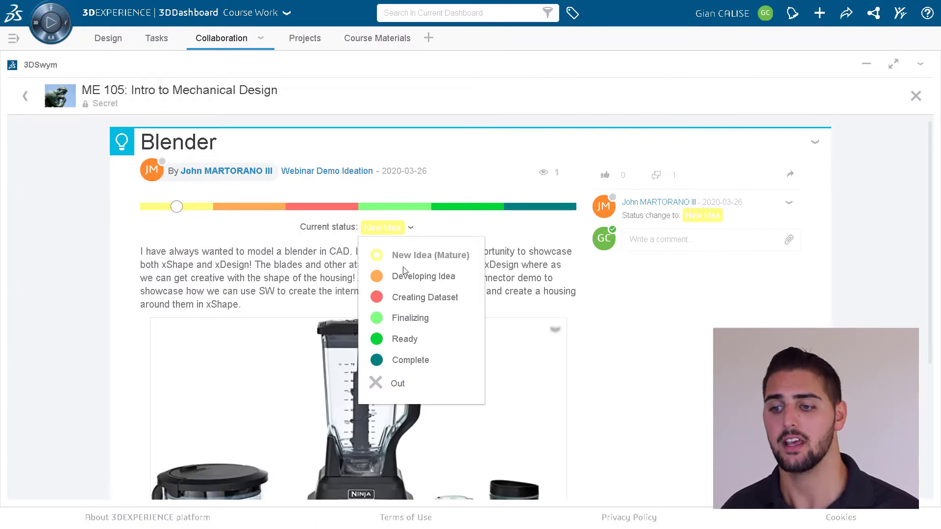
pyautogui.click(406, 297)
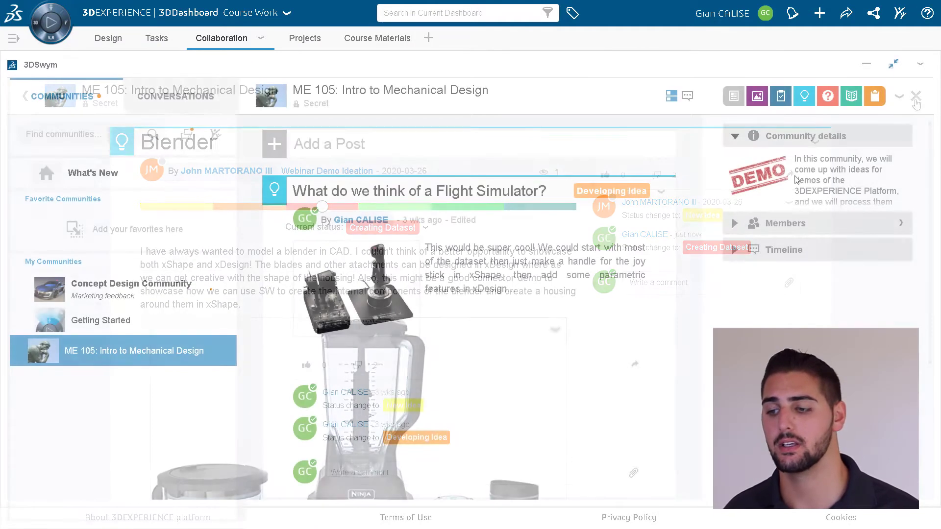
# Step: In the Ideas pipeline, view Finalizing, then Complete ideas, and open the Pliers idea
pyautogui.click(807, 100)
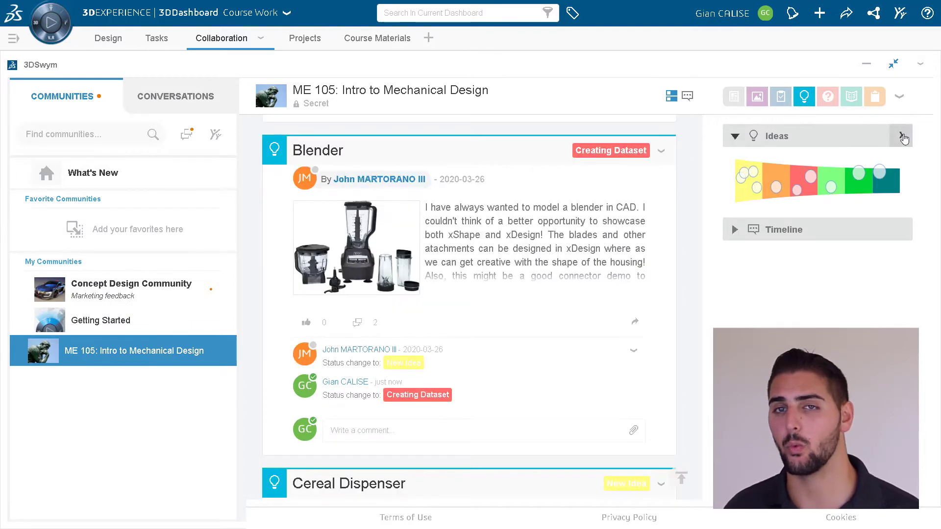
pyautogui.click(902, 137)
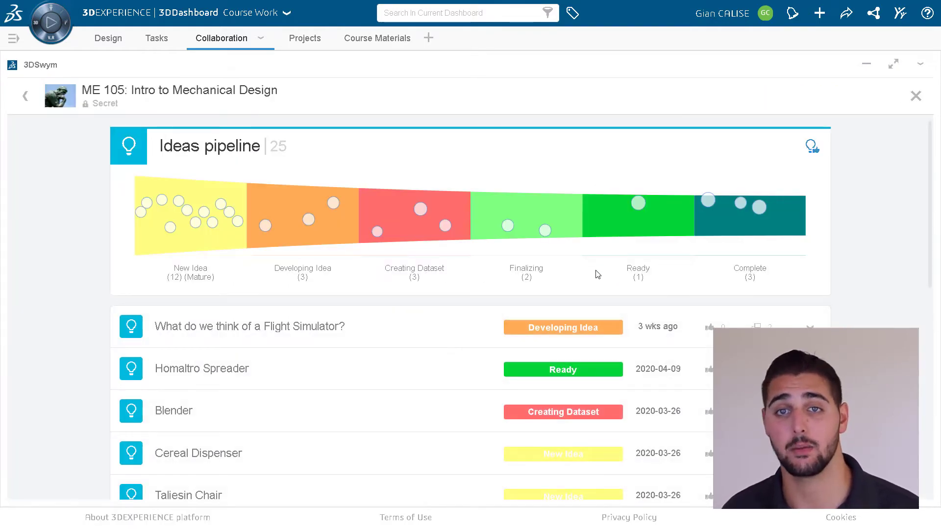
pyautogui.scroll(-8, 596, 277)
pyautogui.scroll(8, 590, 289)
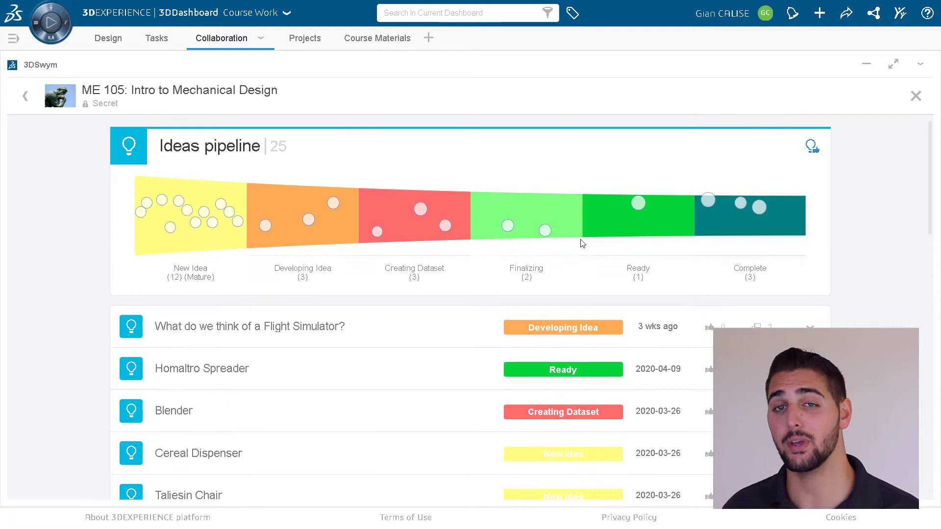
pyautogui.click(507, 210)
pyautogui.click(506, 212)
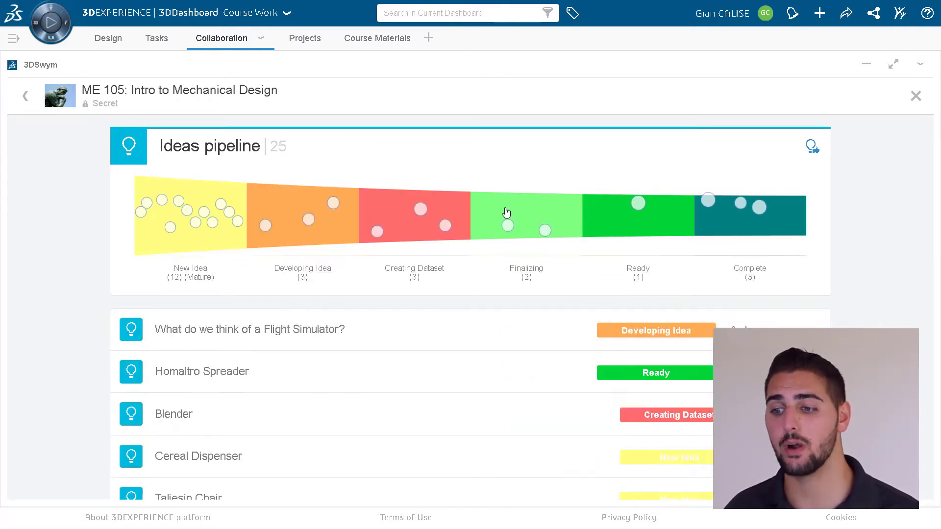
pyautogui.click(726, 228)
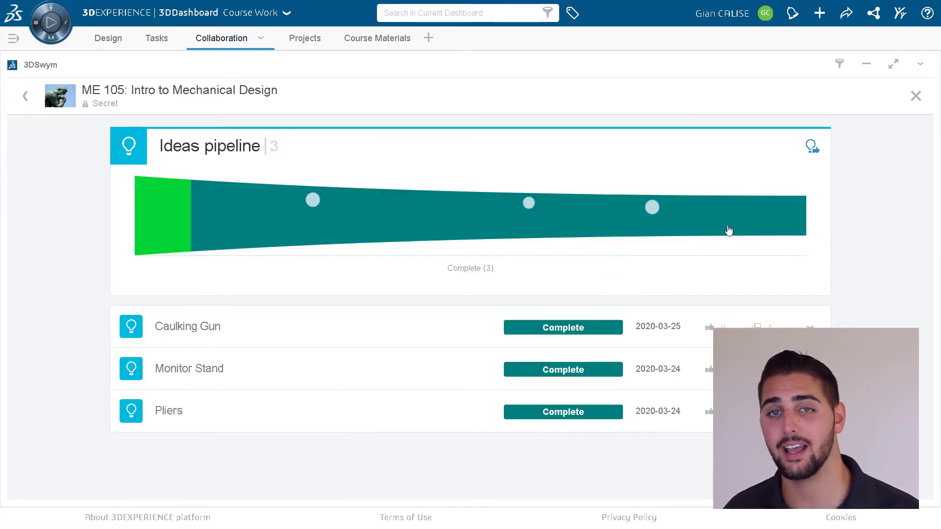
pyautogui.click(656, 210)
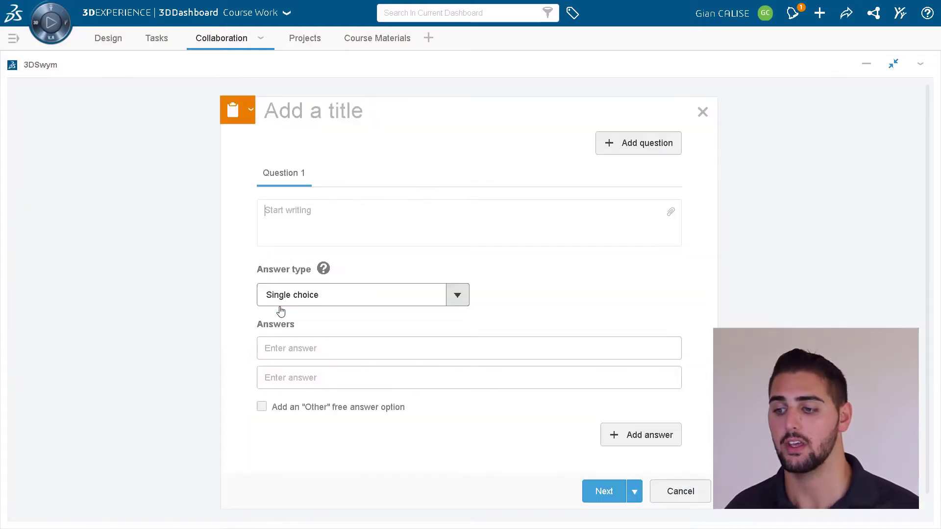
# Step: Tick 'Not bad, needs some work' in the xDesign Thoughts survey and save to see results
pyautogui.write('What do you think of xDesig')
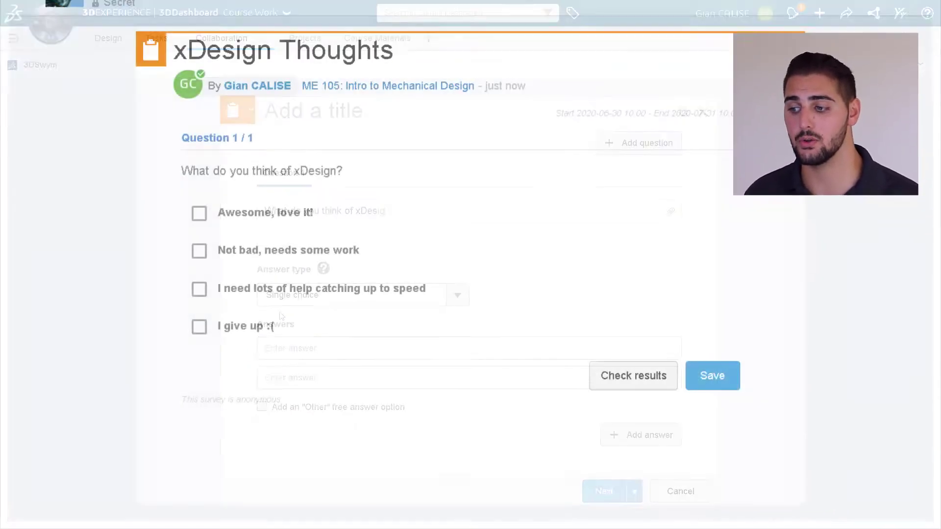
pyautogui.click(243, 254)
pyautogui.click(719, 379)
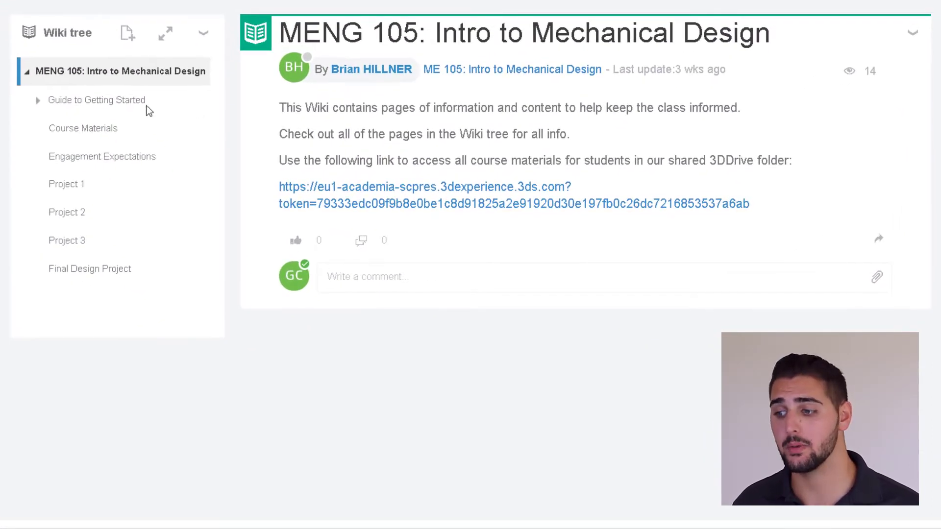
# Step: Expand Guide to Getting Started in the ME 105 wiki tree and open Course Topics
pyautogui.click(97, 102)
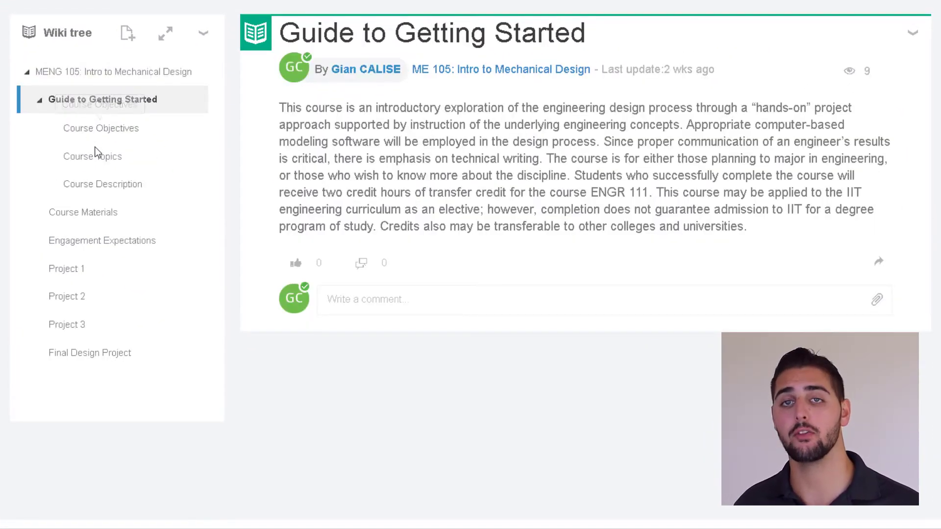
pyautogui.click(96, 155)
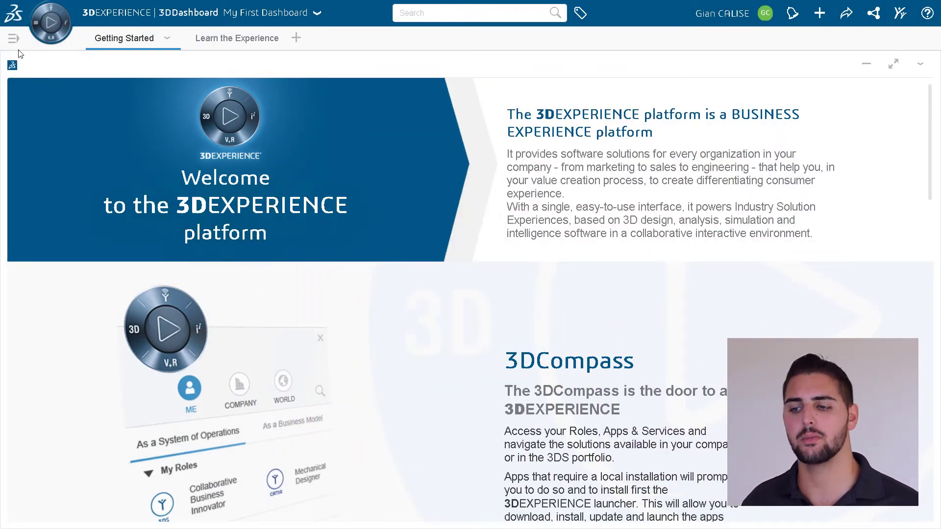
# Step: Switch to the Platform Management dashboard and its Communities control center
pyautogui.click(14, 39)
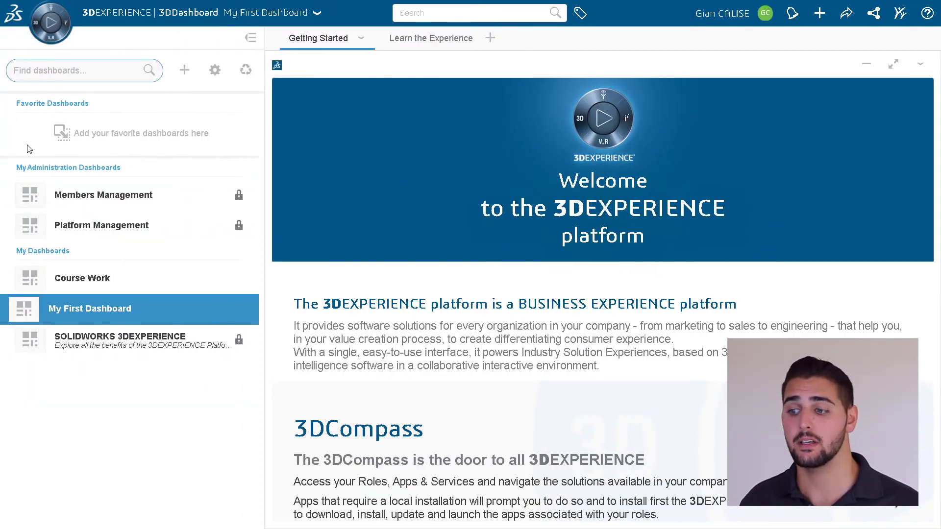
pyautogui.click(93, 225)
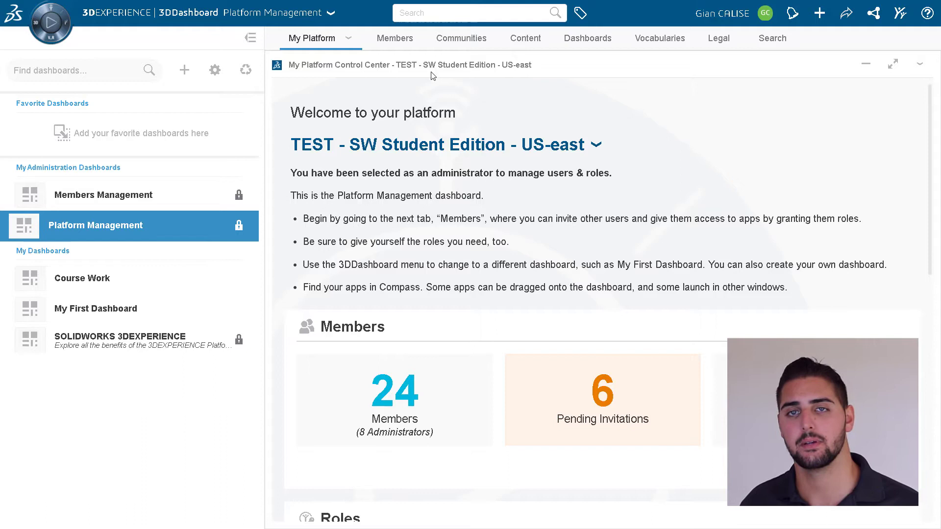
pyautogui.click(451, 39)
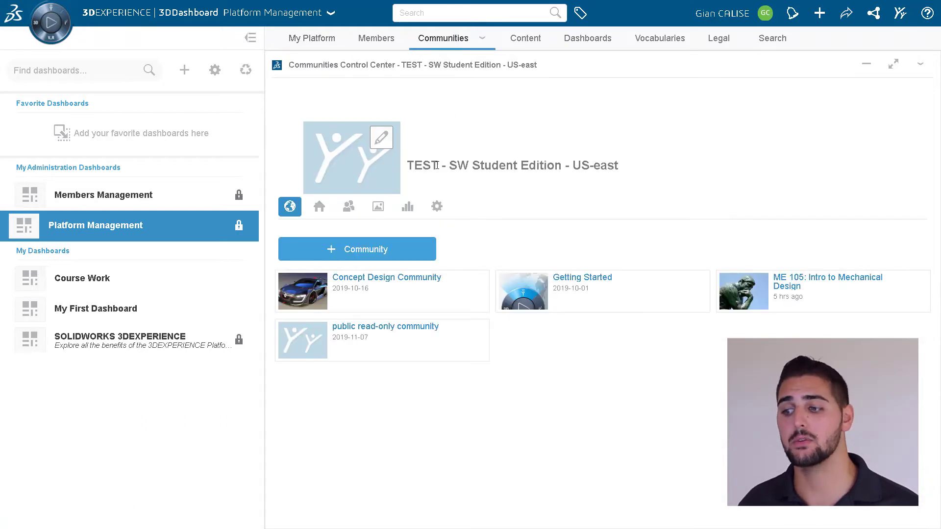
# Step: Create the 'Class Announcements' community, described as keeping all students up to date with announcements
pyautogui.click(417, 248)
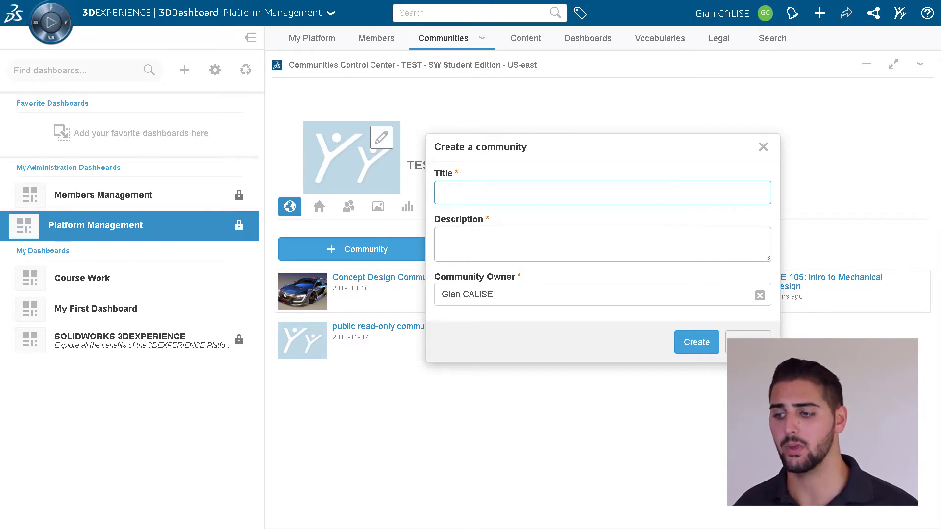
pyautogui.write('Class Announcements')
pyautogui.press('Tab')
pyautogui.write('This communi')
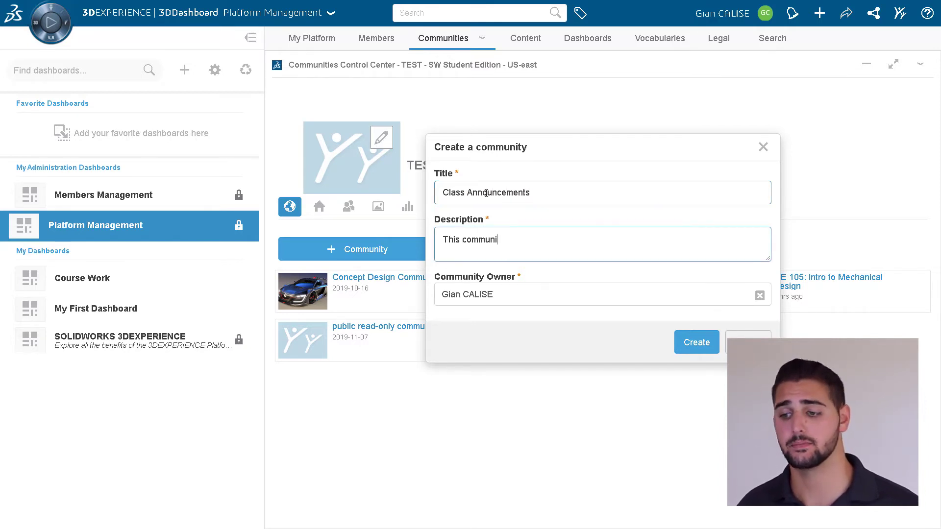
pyautogui.write('ty is for keeping all students up to date with the latest class announcements')
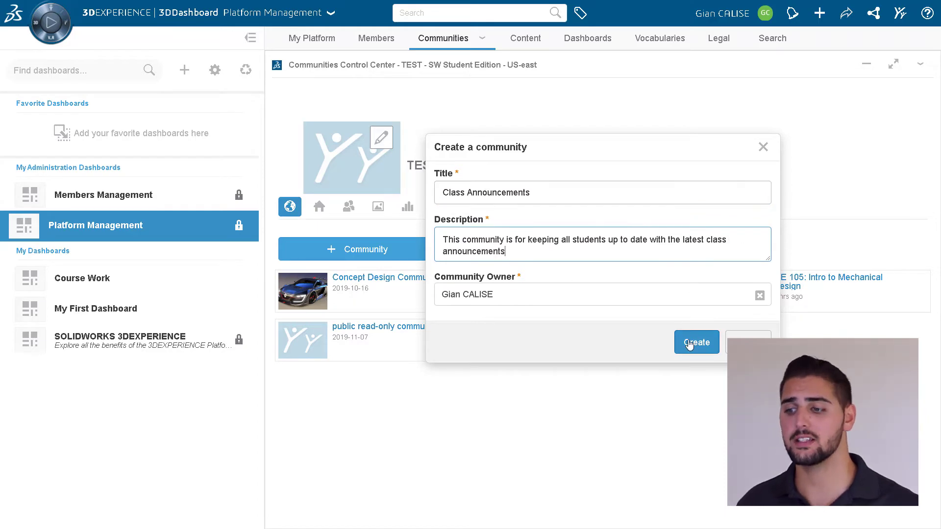
pyautogui.click(689, 343)
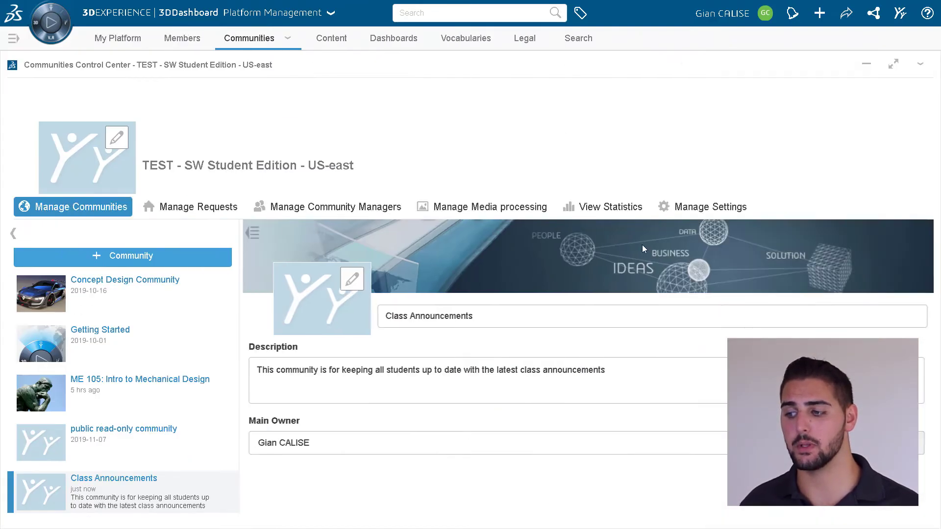
# Step: Change the community's employee visibility from Secret to Private
pyautogui.scroll(-1, 589, 334)
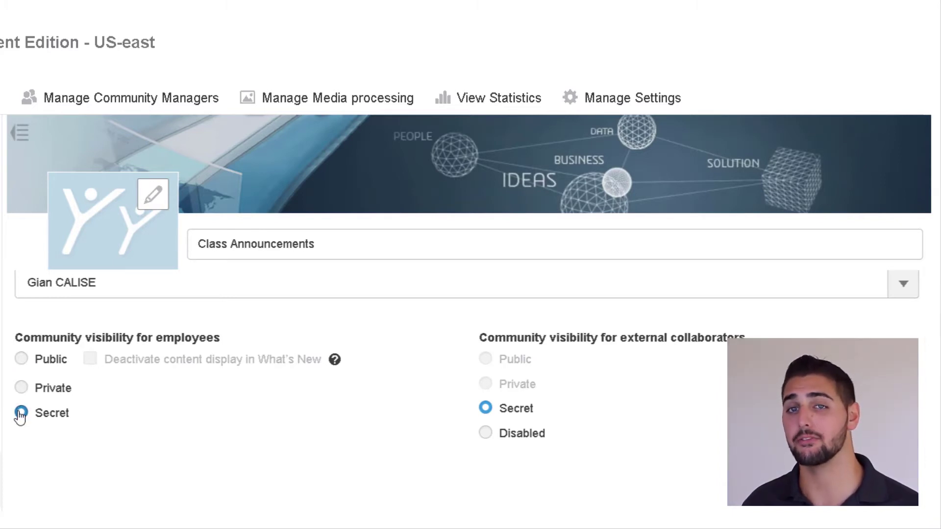
pyautogui.click(21, 387)
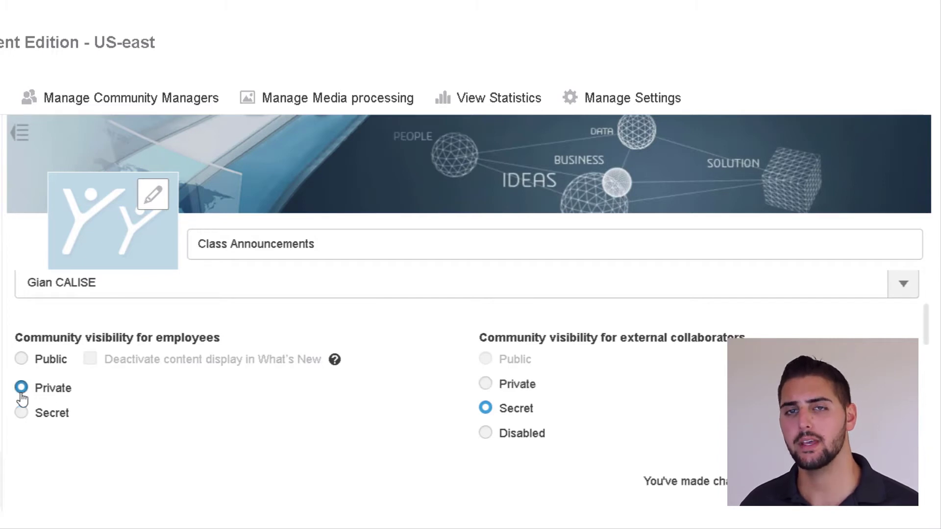
pyautogui.scroll(-3, 219, 389)
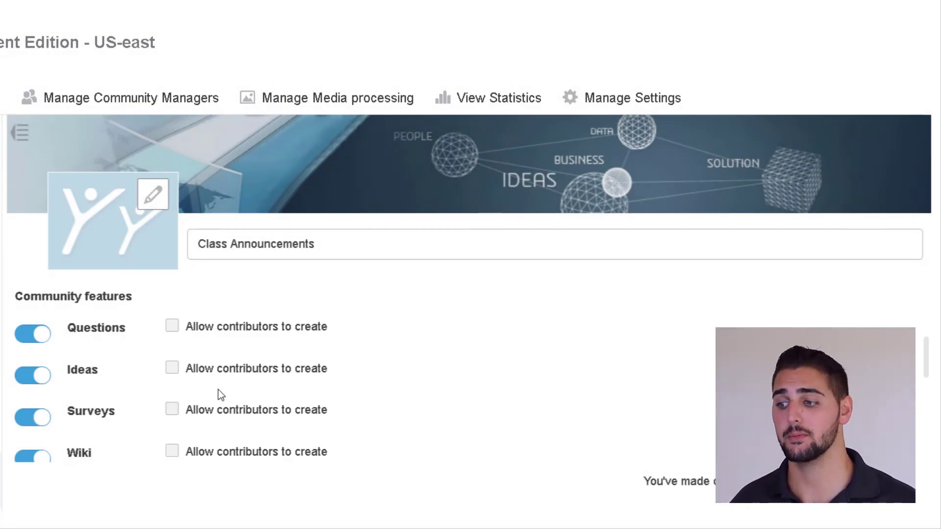
# Step: Allow contributors to create Questions and Ideas in Class Announcements
pyautogui.click(172, 325)
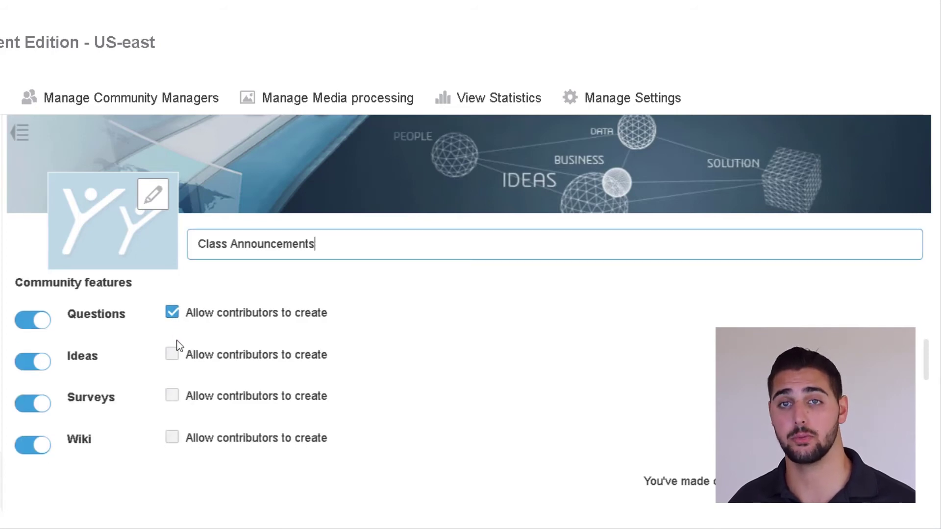
pyautogui.click(174, 356)
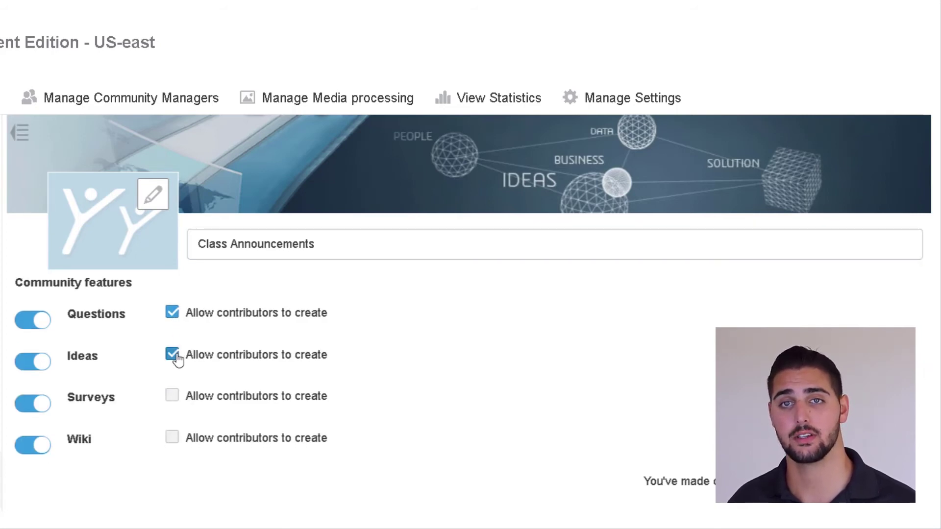
pyautogui.scroll(-8, 178, 359)
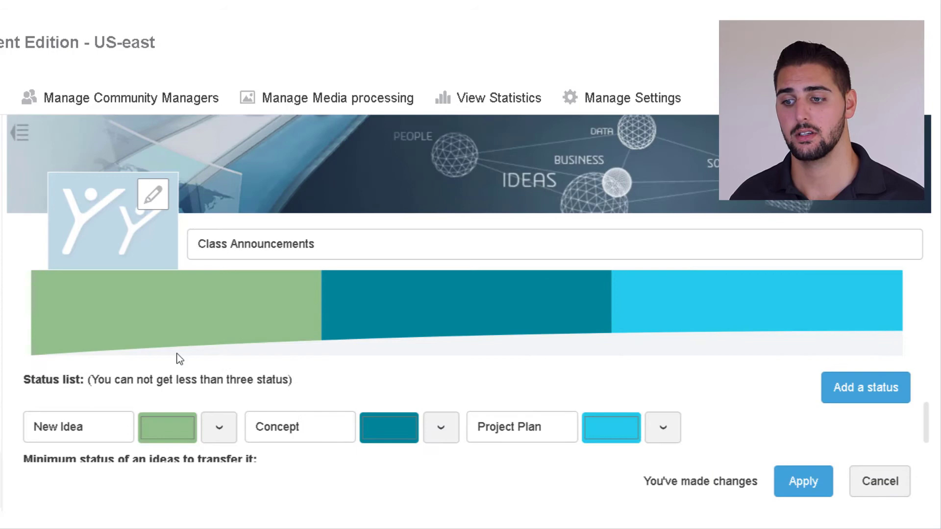
pyautogui.scroll(-1, 178, 359)
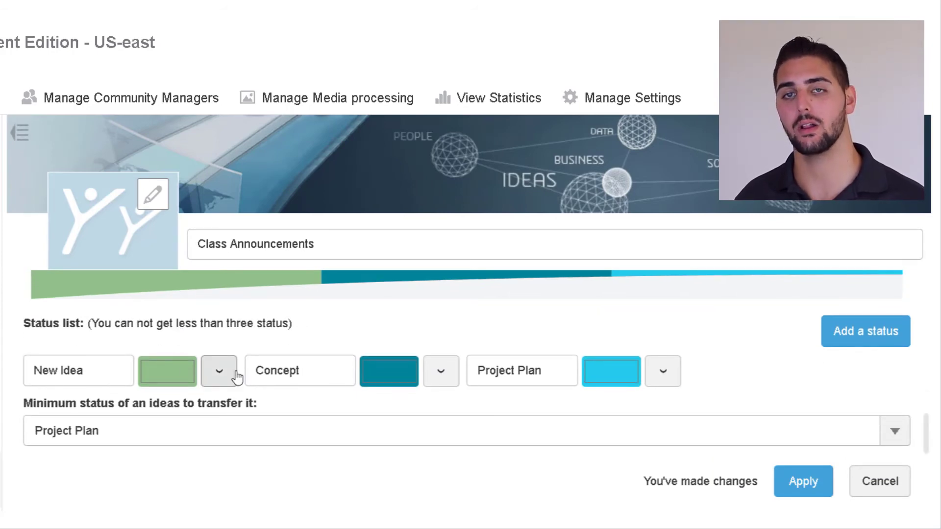
# Step: Add a Status 4 idea status, delete it again, and apply the settings
pyautogui.click(838, 342)
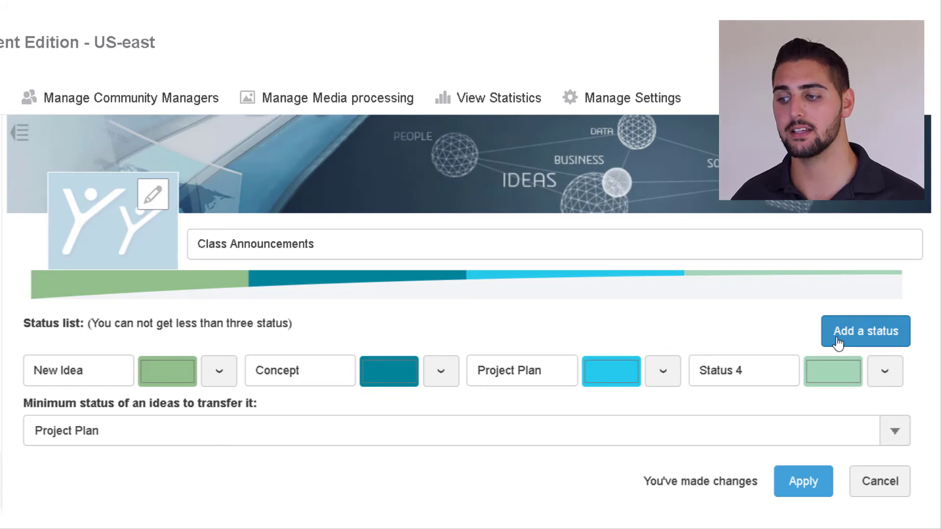
pyautogui.click(882, 374)
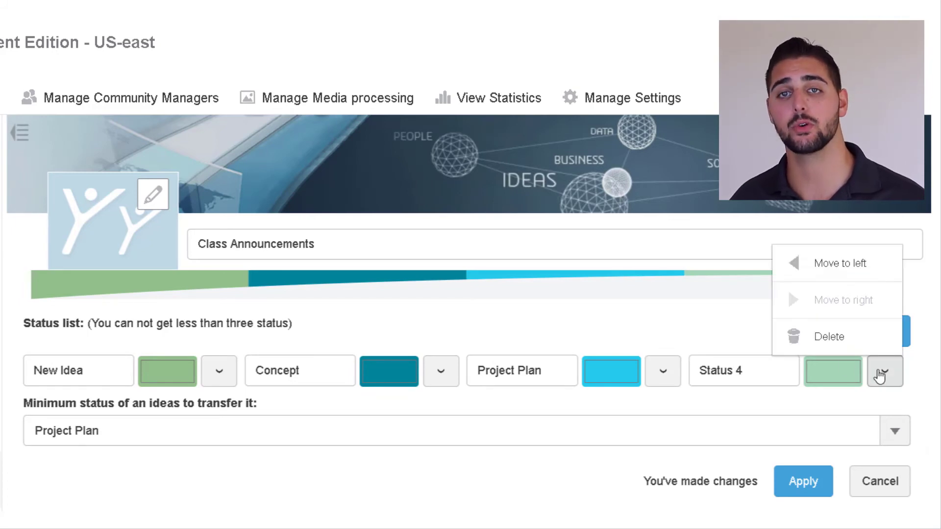
pyautogui.click(852, 343)
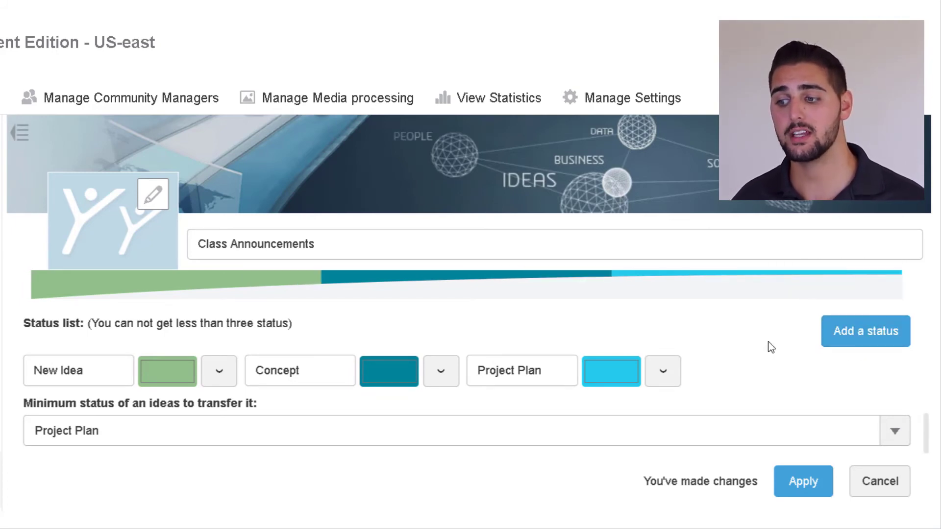
pyautogui.click(803, 480)
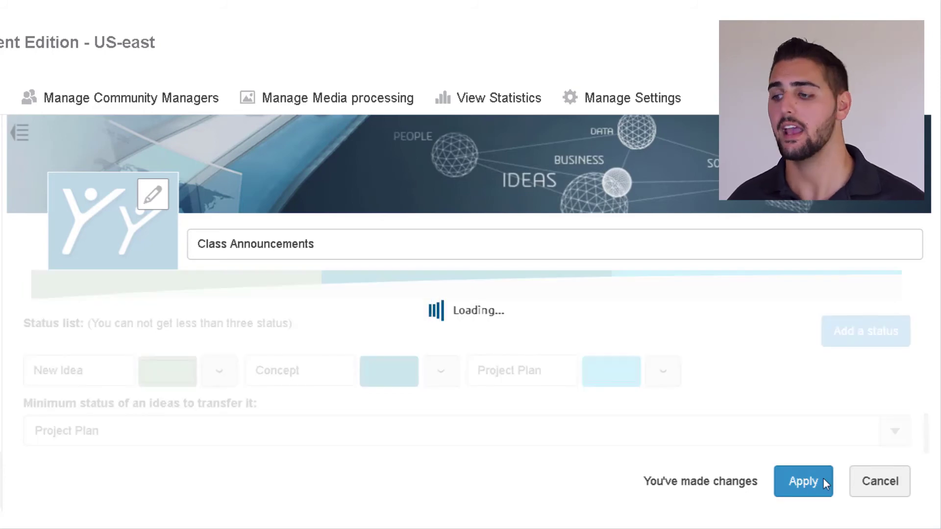
# Step: Back on the members list, add the Fall Semester 2020 group as Contributors
pyautogui.click(880, 481)
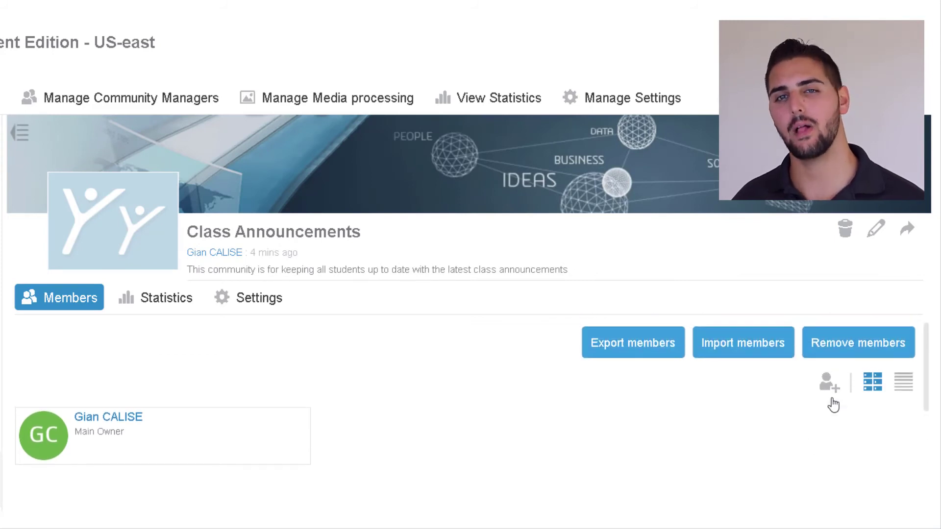
pyautogui.click(828, 388)
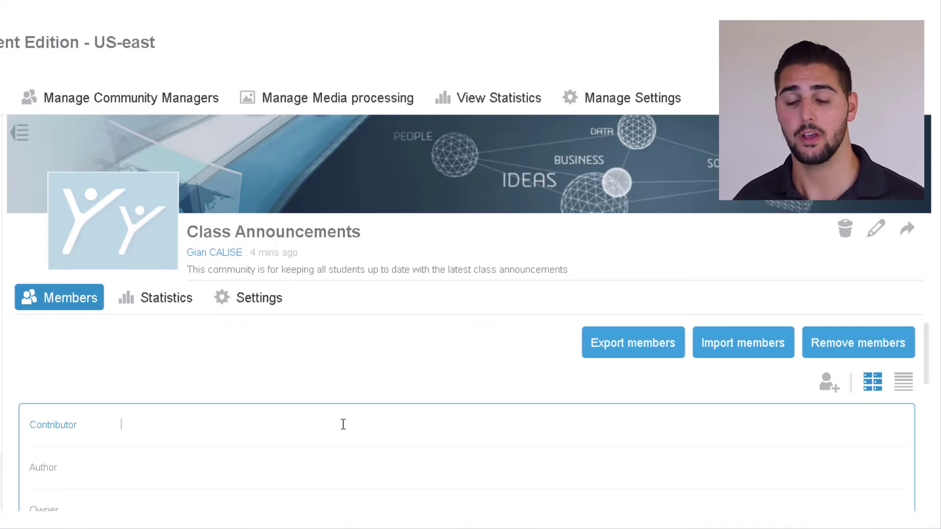
pyautogui.write('Fall Se')
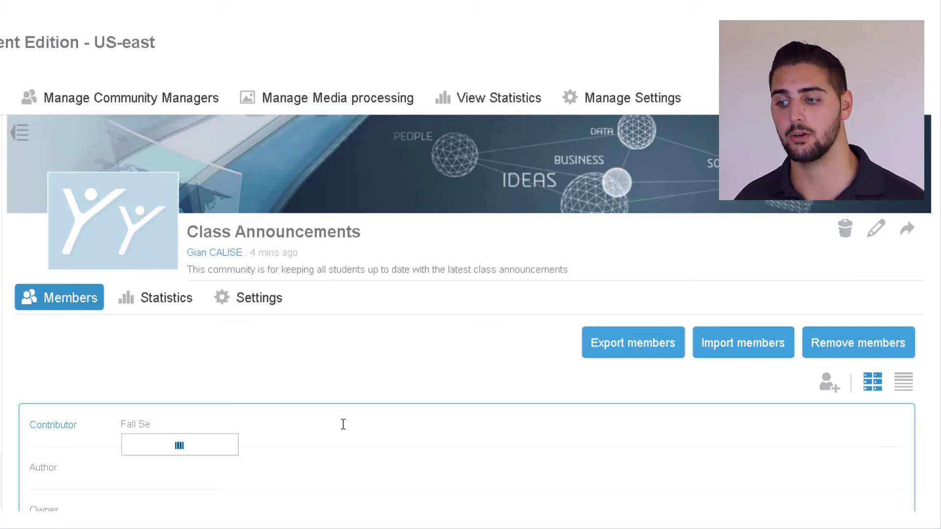
pyautogui.write('m')
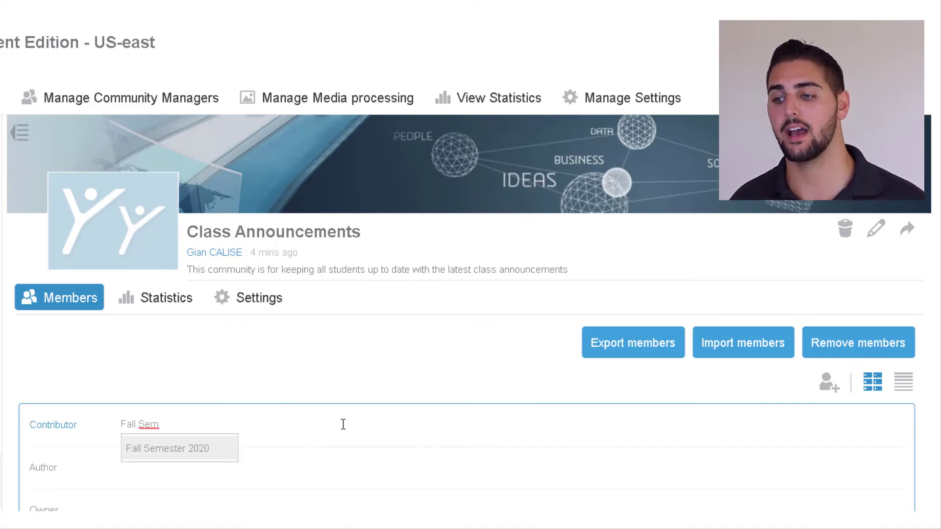
pyautogui.click(217, 455)
pyautogui.scroll(-3, 588, 446)
pyautogui.click(817, 435)
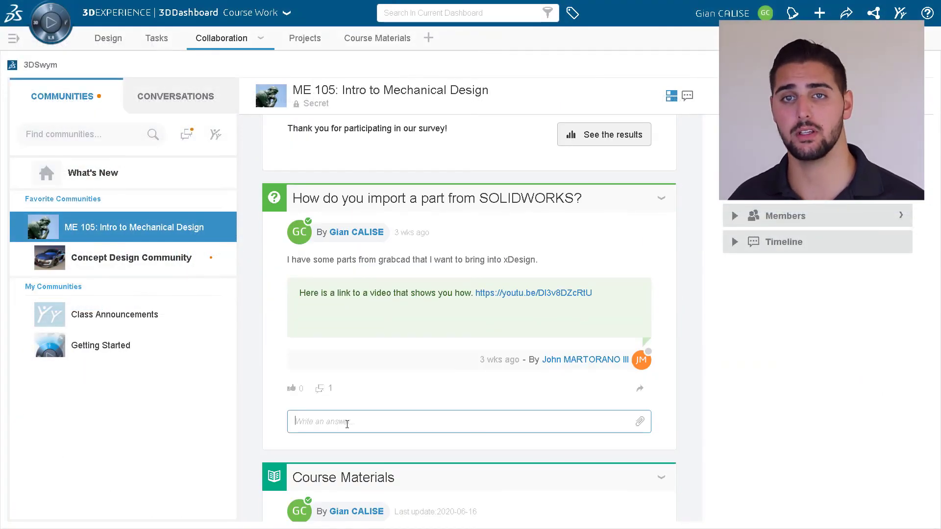
# Step: Type the reply 'You could also use the SOLIDWORKS' under the part-import question
pyautogui.write('You could also use the SOL')
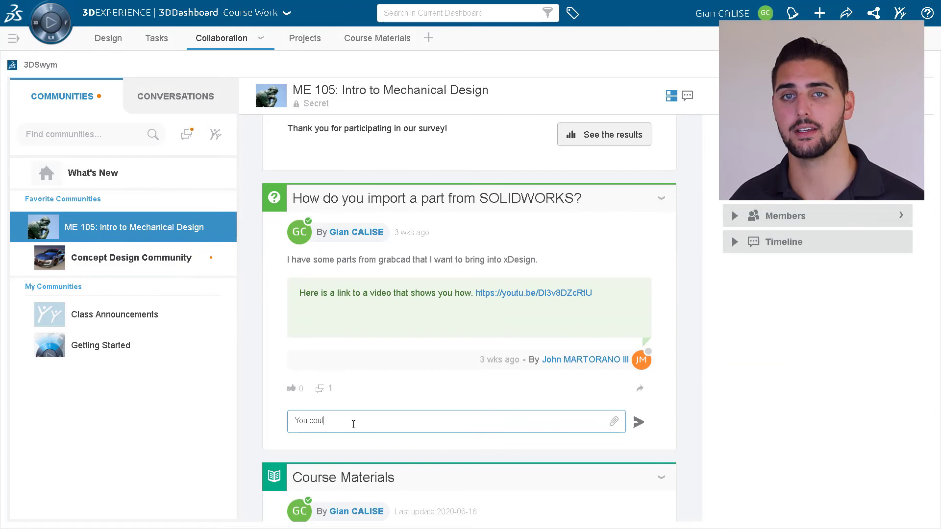
pyautogui.write('IDWORKS Connecto')
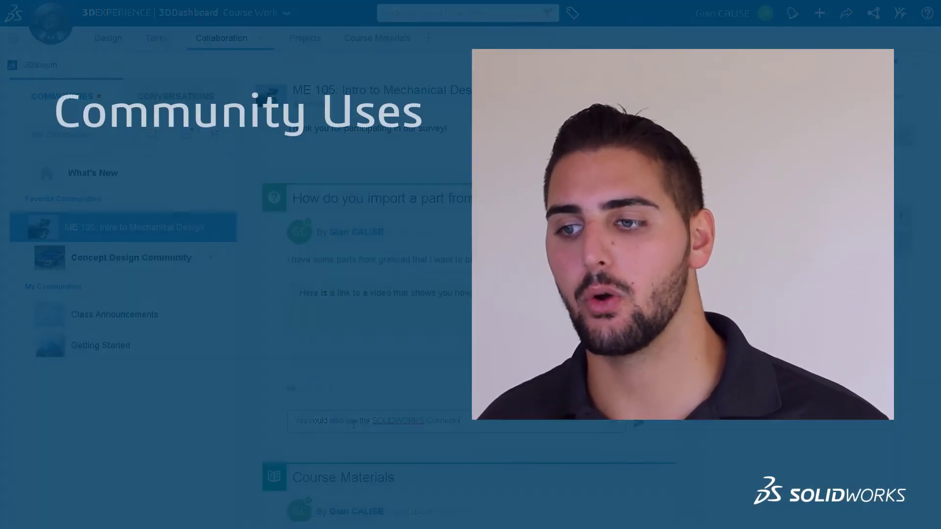